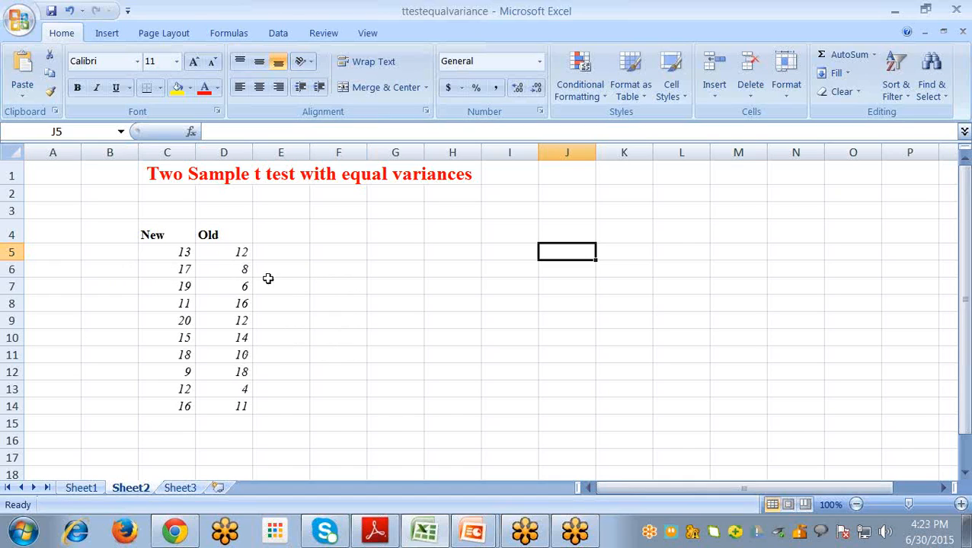
# Step: Start a t-Test: Two-Sample Assuming Equal Variances from the data analysis tools
pyautogui.click(278, 34)
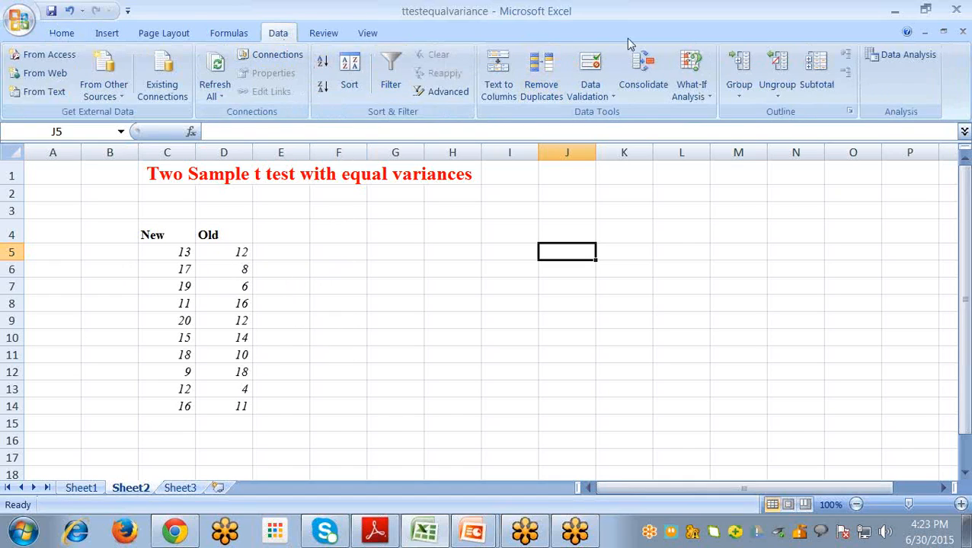
pyautogui.click(900, 56)
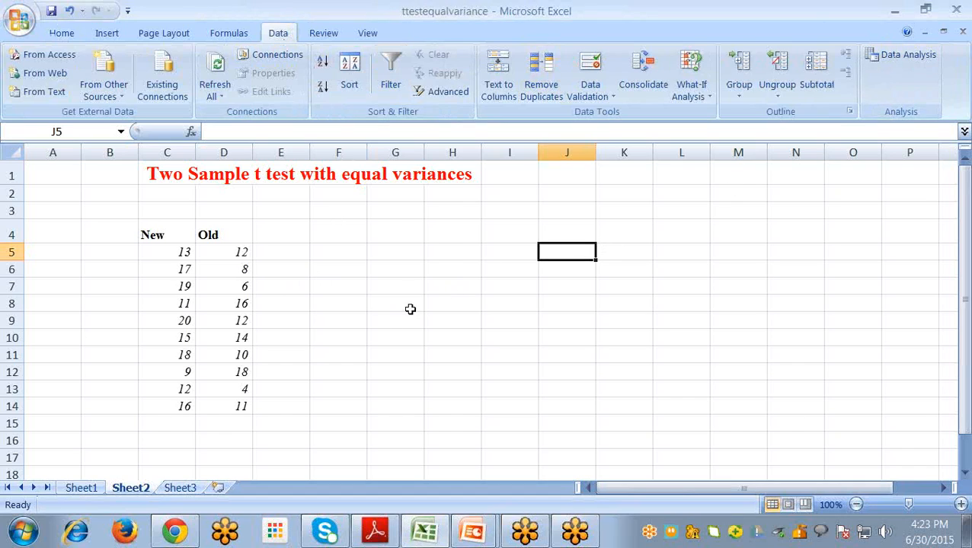
pyautogui.click(902, 55)
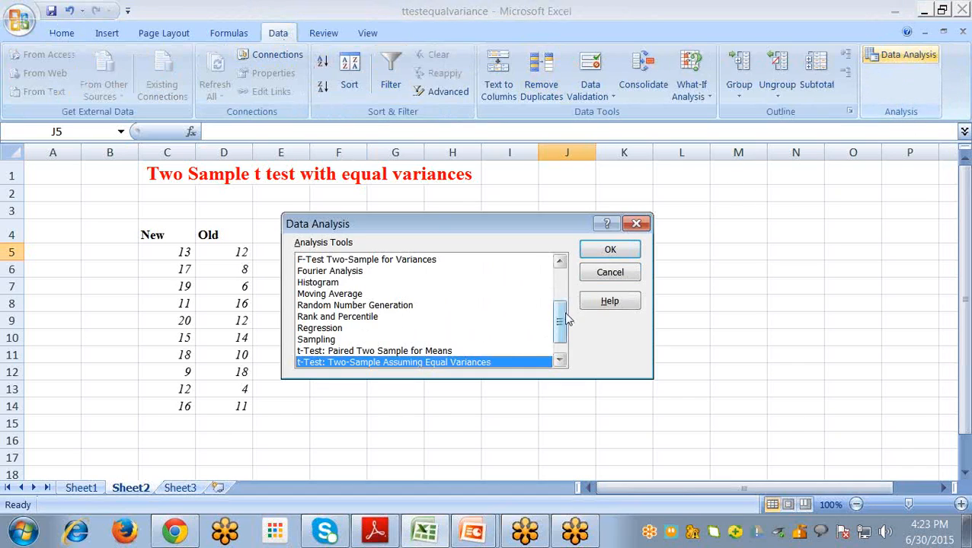
pyautogui.scroll(-1, 561, 315)
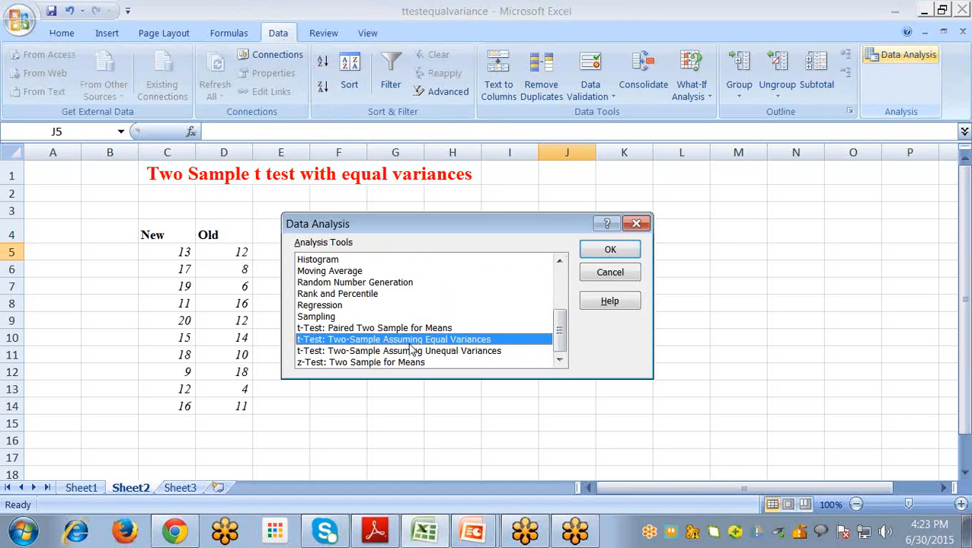
pyautogui.click(607, 253)
# Step: Set the Variable 1 range to C4:C14 (New) and the Variable 2 range to D4:D14 (Old), including the headers
pyautogui.moveTo(472, 191); pyautogui.dragTo(503, 192)
pyautogui.click(489, 226)
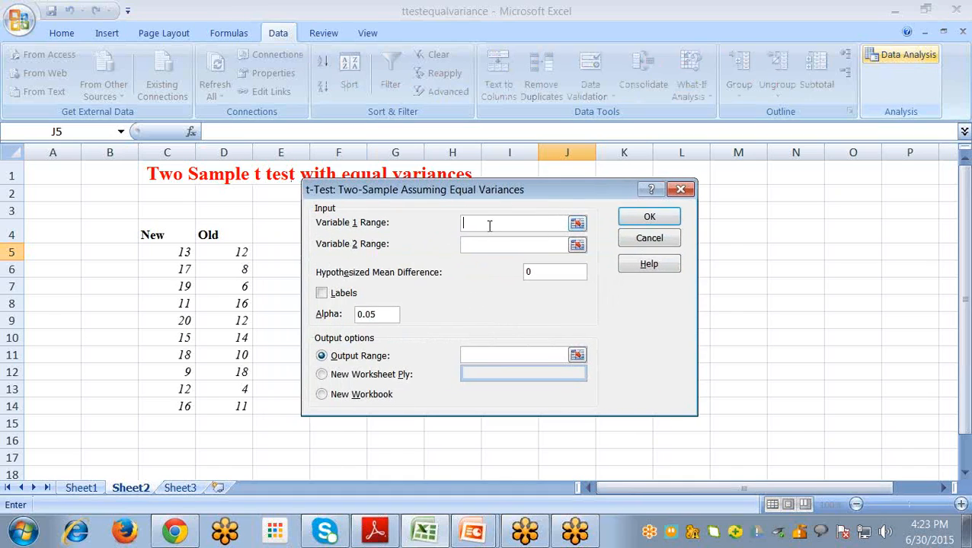
pyautogui.click(164, 252)
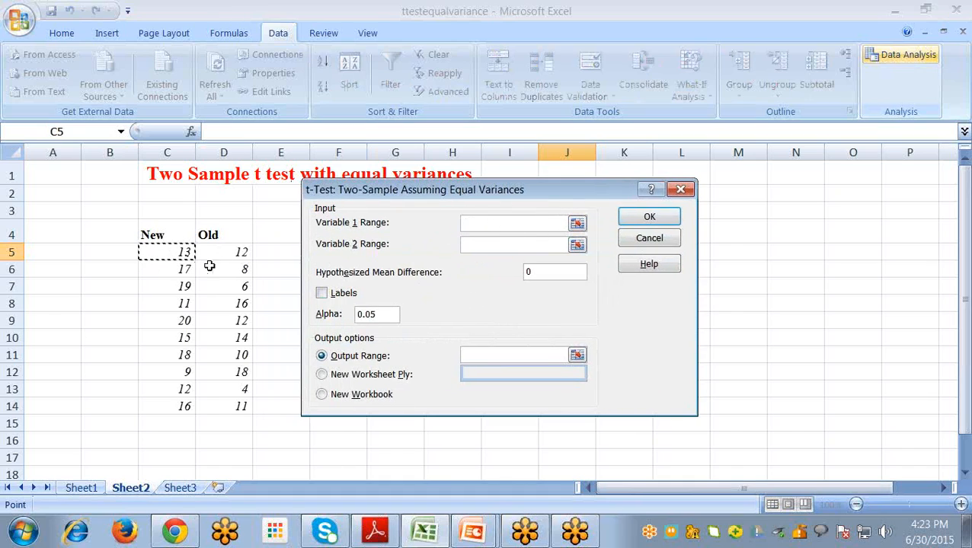
pyautogui.click(174, 232)
pyautogui.keyDown('shift'); pyautogui.click(174, 405); pyautogui.keyUp('shift')
pyautogui.click(499, 242)
pyautogui.click(212, 234)
pyautogui.keyDown('shift'); pyautogui.click(215, 397); pyautogui.keyUp('shift')
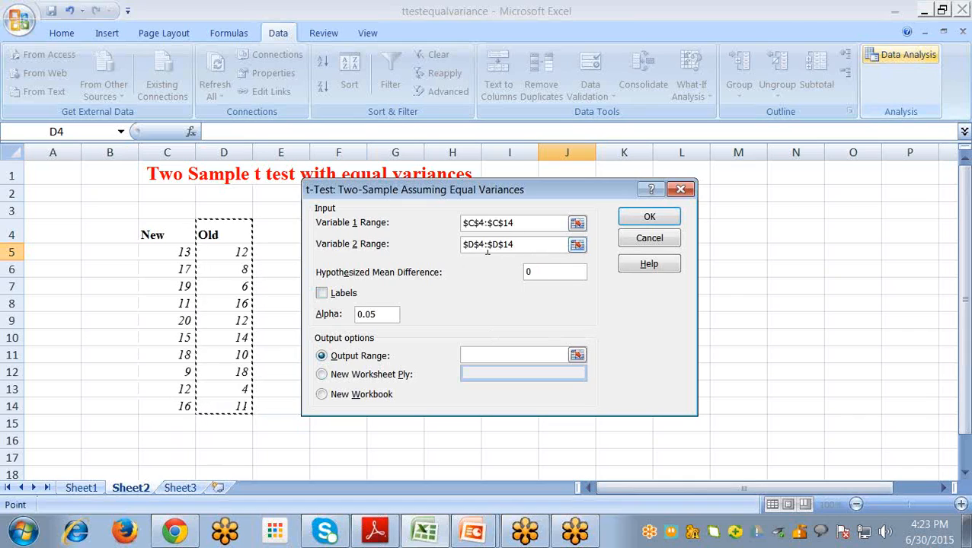
# Step: Turn on Labels, set the output range to H5 and run the t-test
pyautogui.click(322, 295)
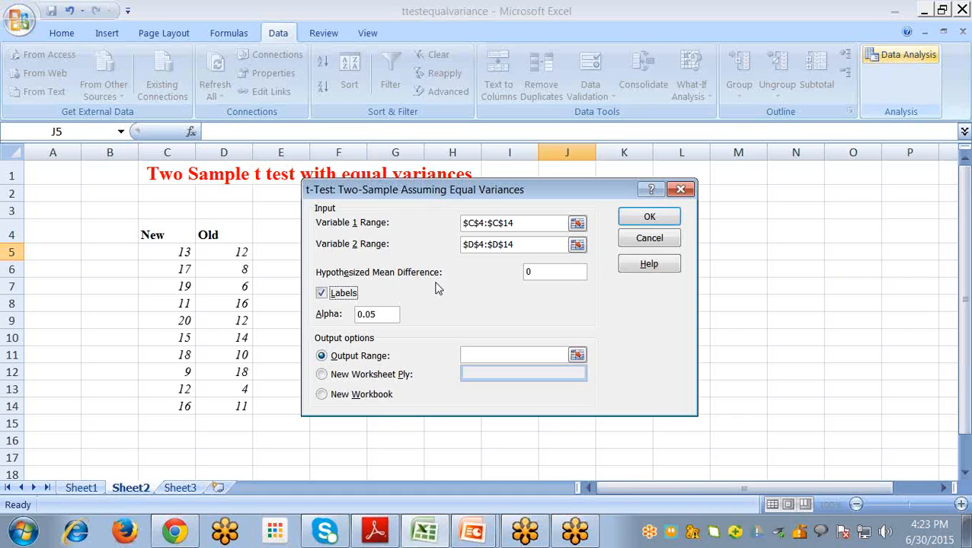
pyautogui.click(562, 273)
pyautogui.click(342, 359)
pyautogui.click(494, 355)
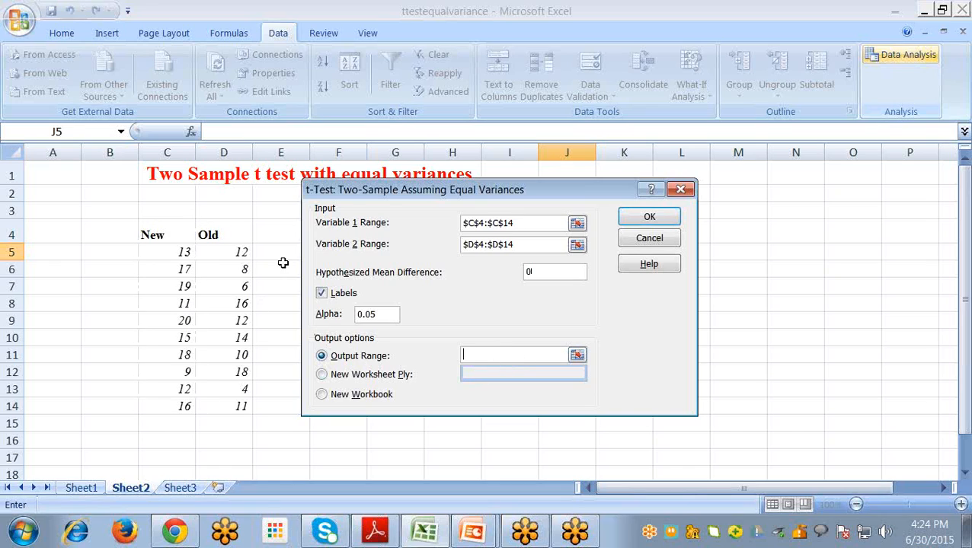
pyautogui.moveTo(409, 190); pyautogui.dragTo(408, 268)
pyautogui.click(447, 250)
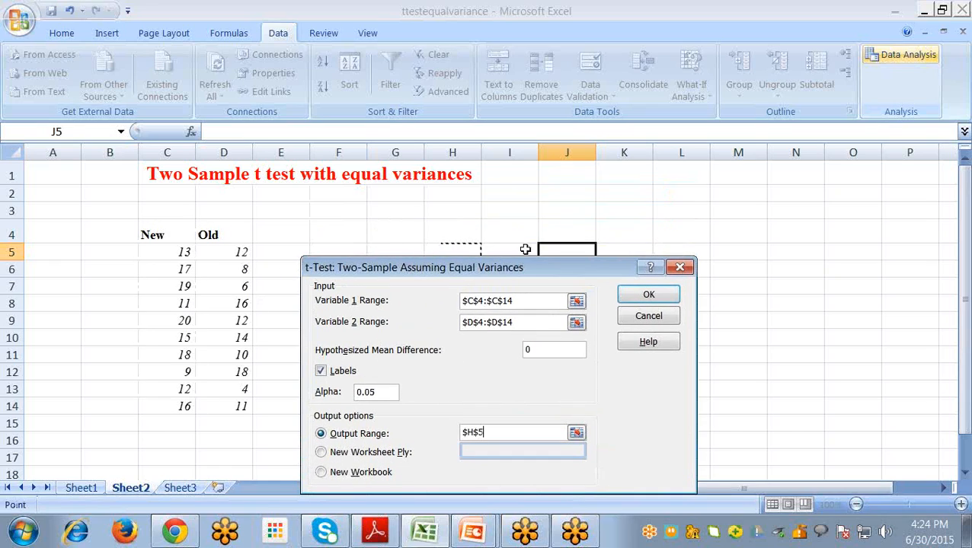
pyautogui.click(631, 303)
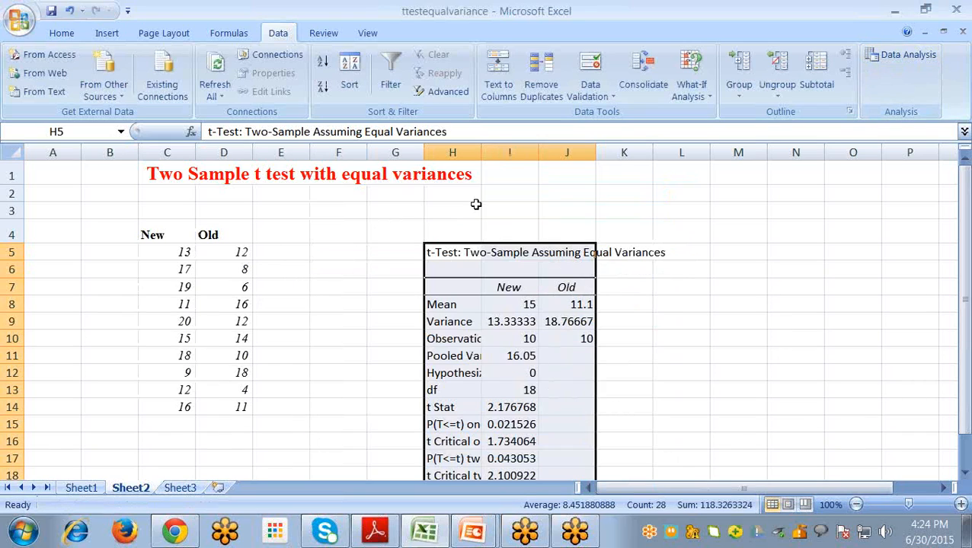
# Step: Widen columns H, I and J so the t-test output is easier to read
pyautogui.moveTo(481, 152); pyautogui.dragTo(747, 152)
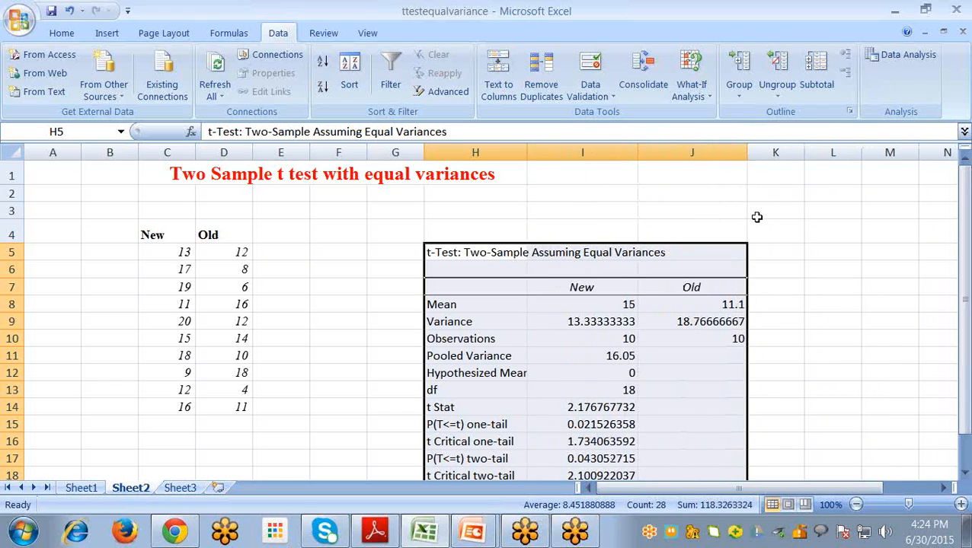
pyautogui.scroll(-1, 717, 376)
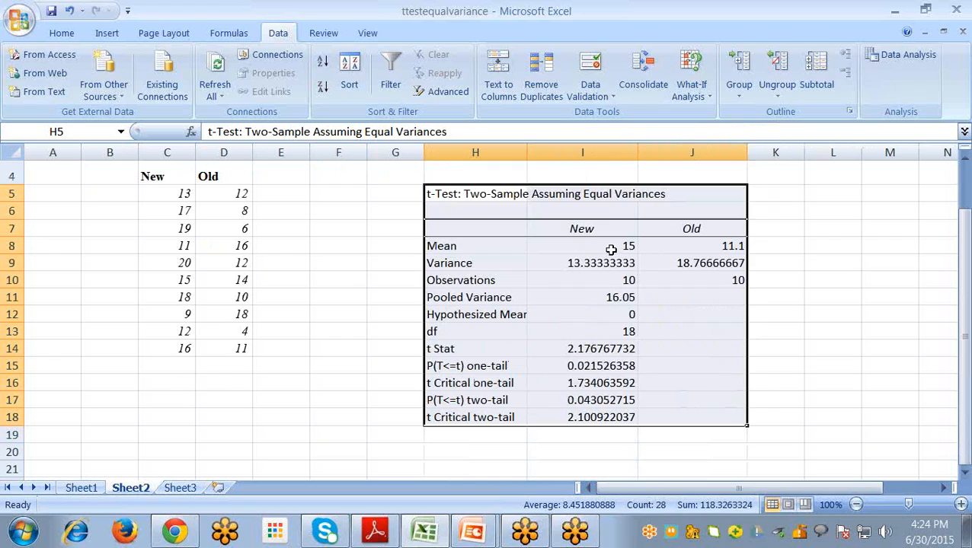
# Step: Examine the mean, variance, observations and pooled variance rows of the t-test output for New and Old
pyautogui.click(609, 248)
pyautogui.click(709, 251)
pyautogui.click(610, 252)
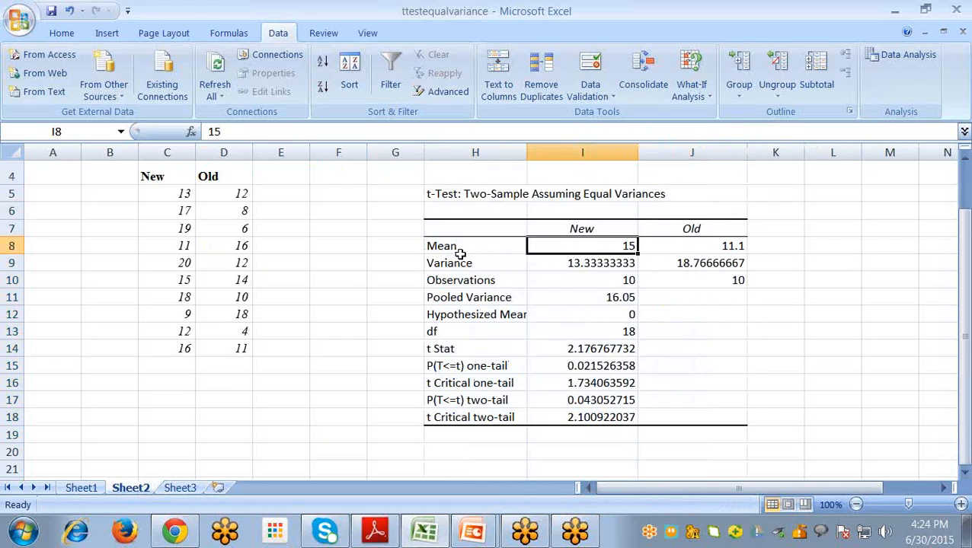
pyautogui.click(586, 265)
pyautogui.click(701, 279)
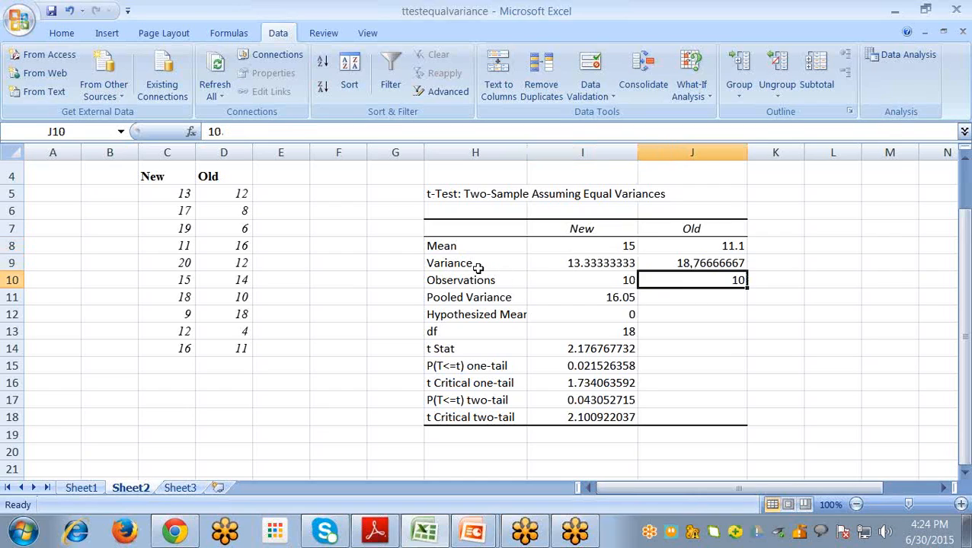
pyautogui.click(476, 267)
pyautogui.click(453, 283)
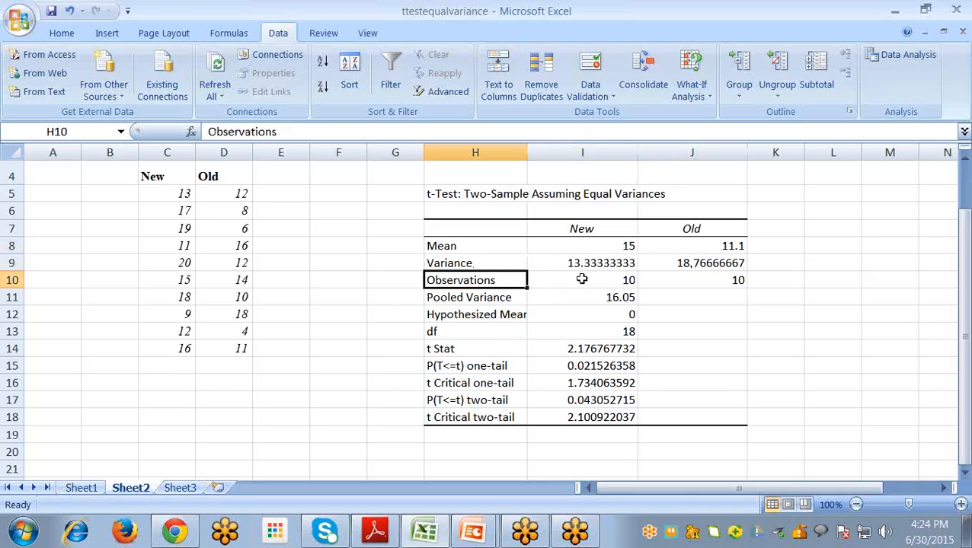
pyautogui.click(440, 298)
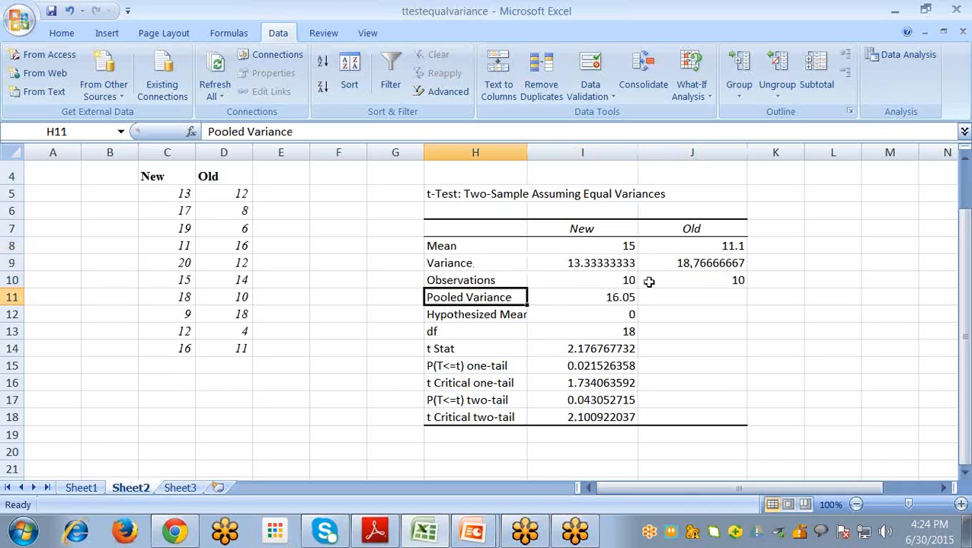
# Step: Widen column H further to show more of the Hypothesized Mean Difference label in H12
pyautogui.click(460, 315)
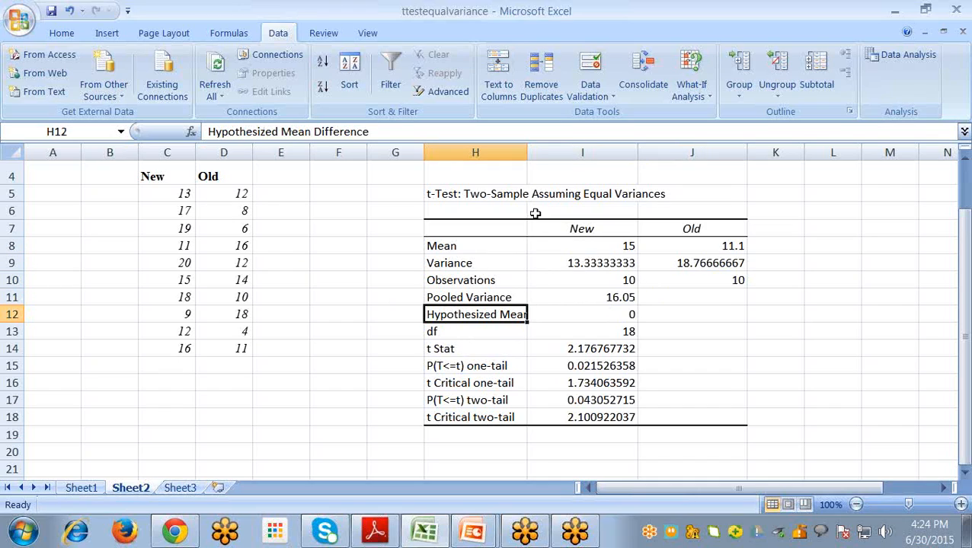
pyautogui.moveTo(526, 155); pyautogui.dragTo(568, 152)
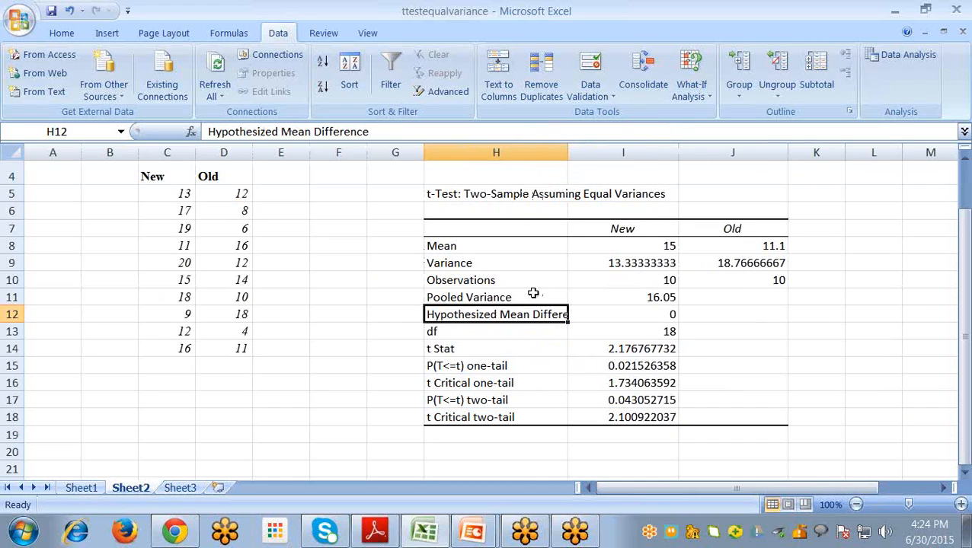
pyautogui.moveTo(568, 154); pyautogui.dragTo(559, 152)
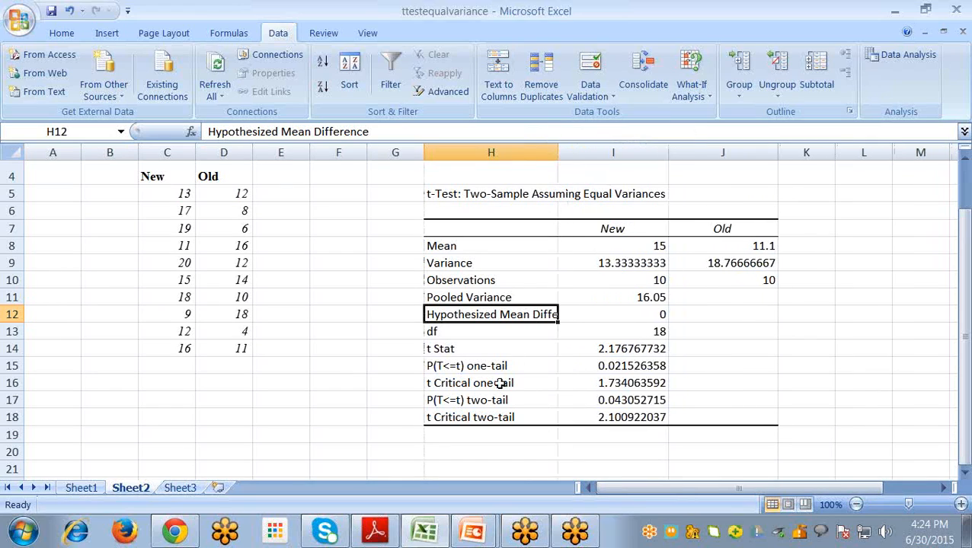
# Step: Examine the degrees of freedom, t Stat, one-tail probability and the one-tail and two-tail critical values
pyautogui.click(477, 333)
pyautogui.click(640, 330)
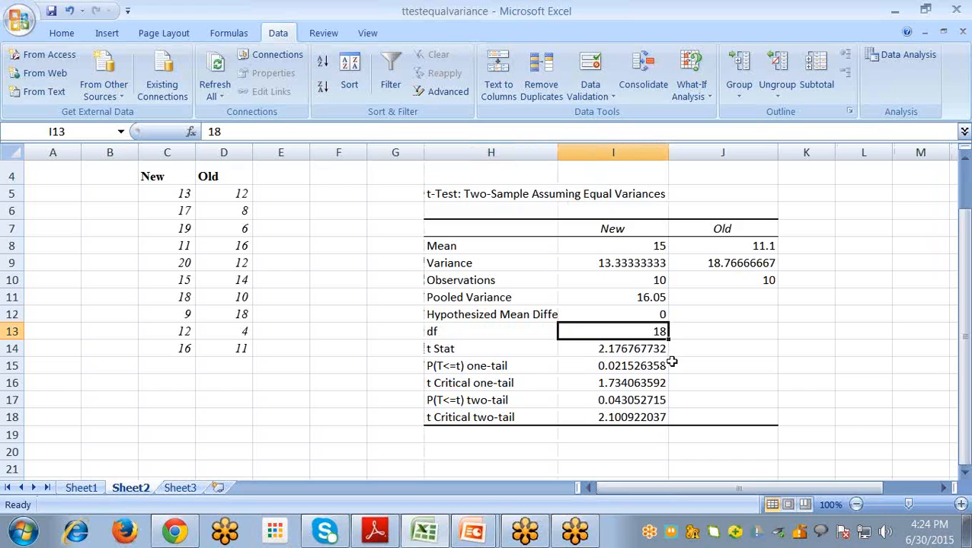
pyautogui.click(477, 350)
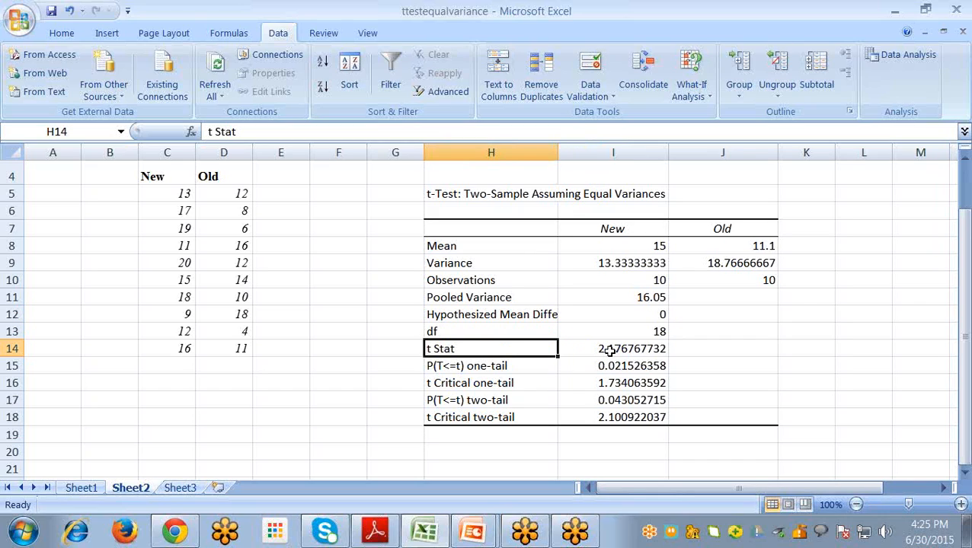
pyautogui.click(497, 367)
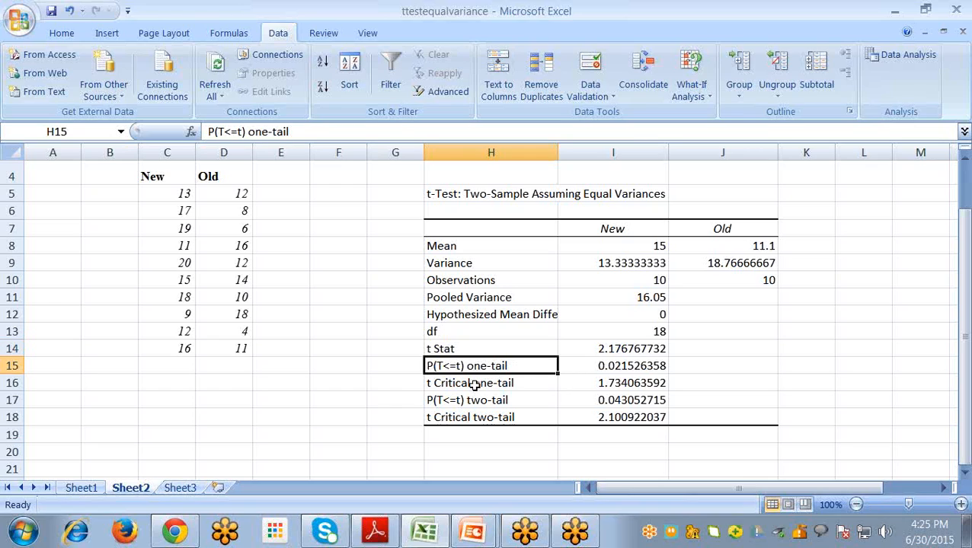
pyautogui.click(473, 385)
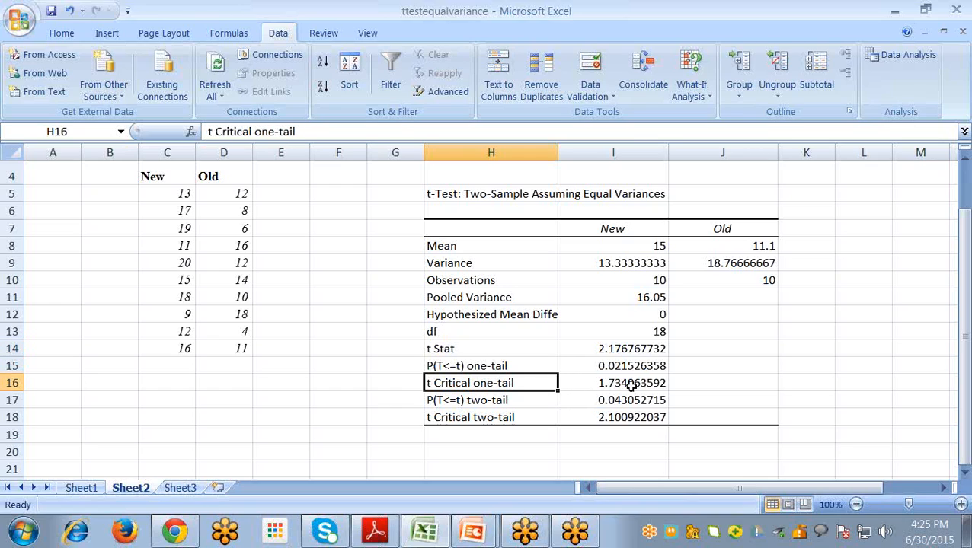
pyautogui.click(473, 419)
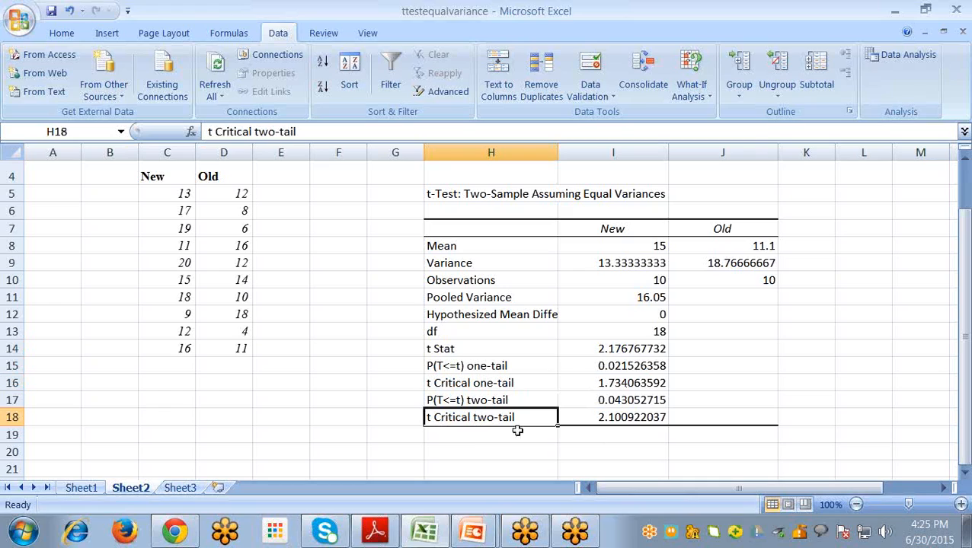
pyautogui.click(612, 420)
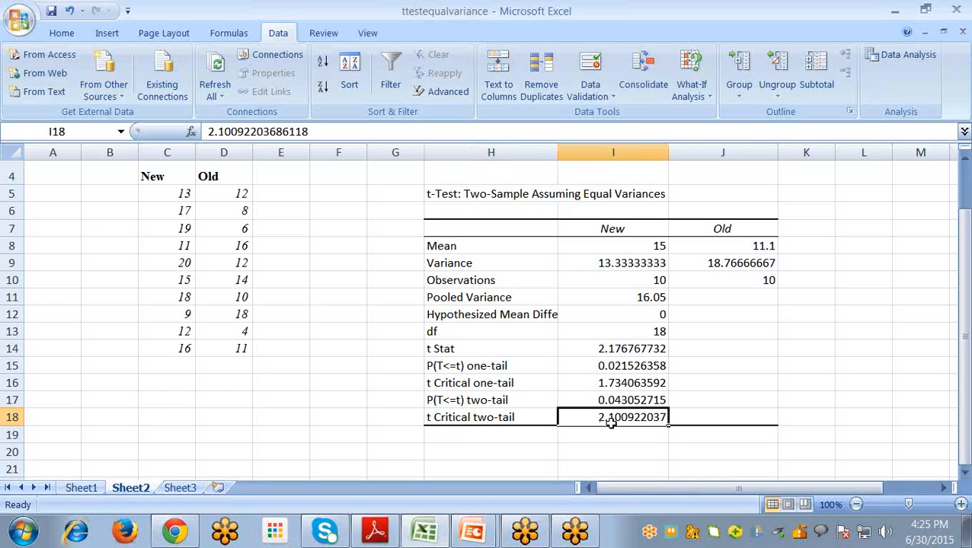
# Step: Compare the t Stat with the one-tail critical value, and review the one-tail and two-tail probabilities
pyautogui.click(457, 383)
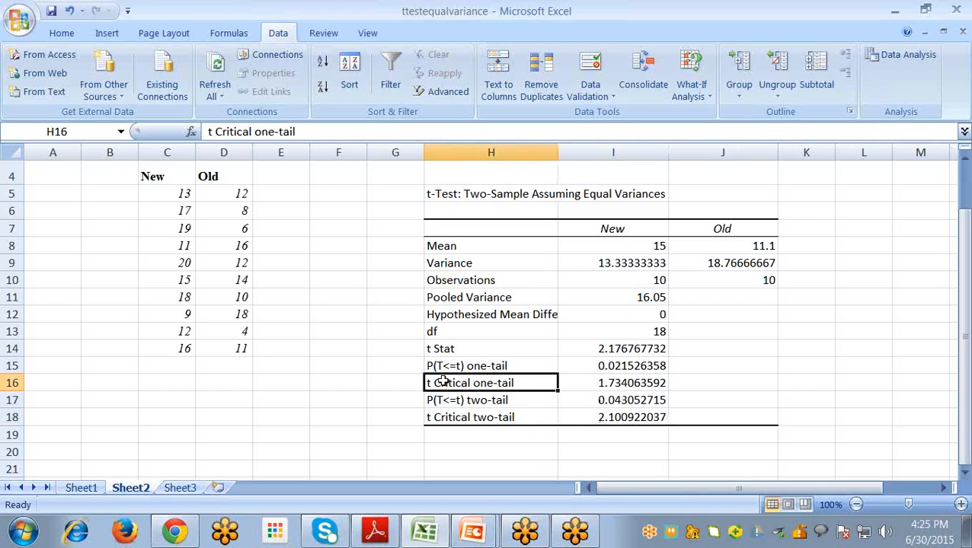
pyautogui.click(449, 349)
pyautogui.click(479, 390)
pyautogui.click(484, 348)
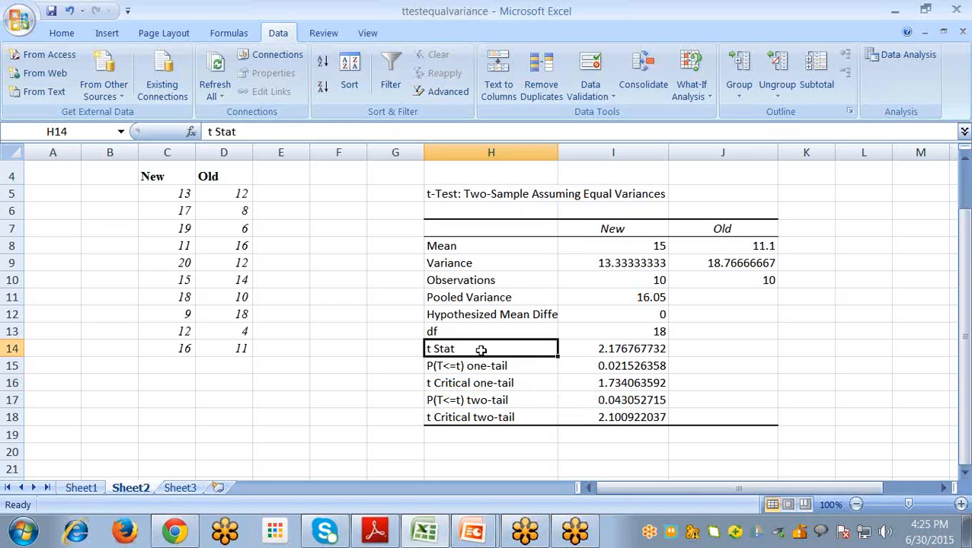
pyautogui.click(466, 386)
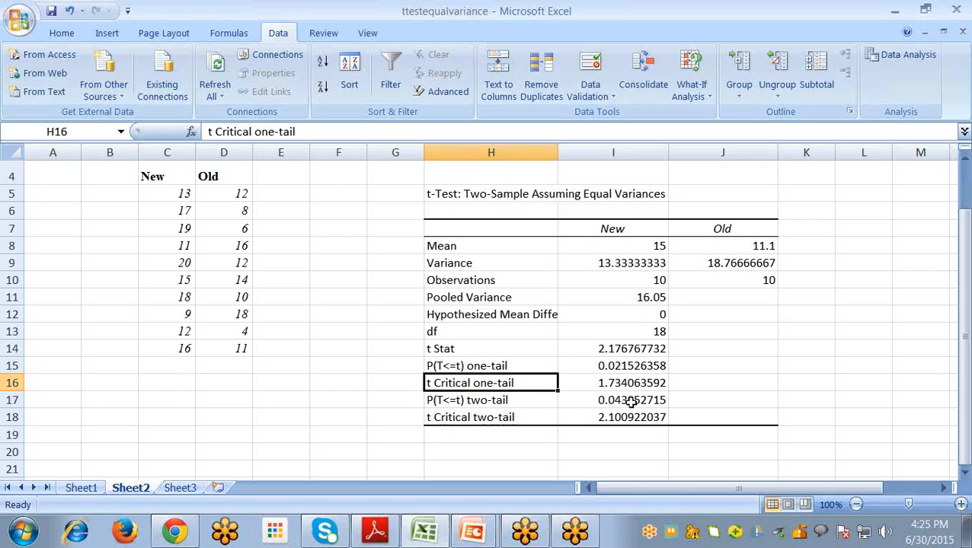
pyautogui.click(468, 366)
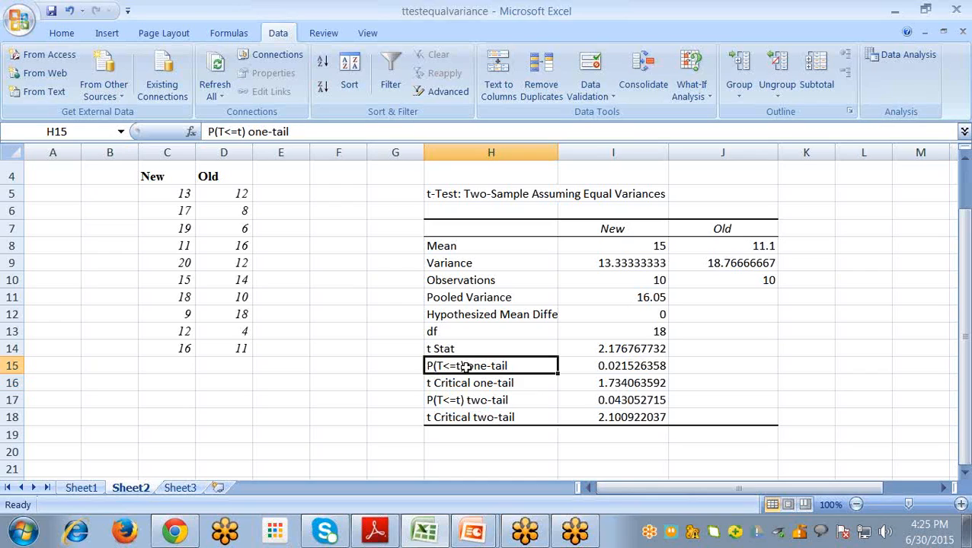
pyautogui.click(614, 367)
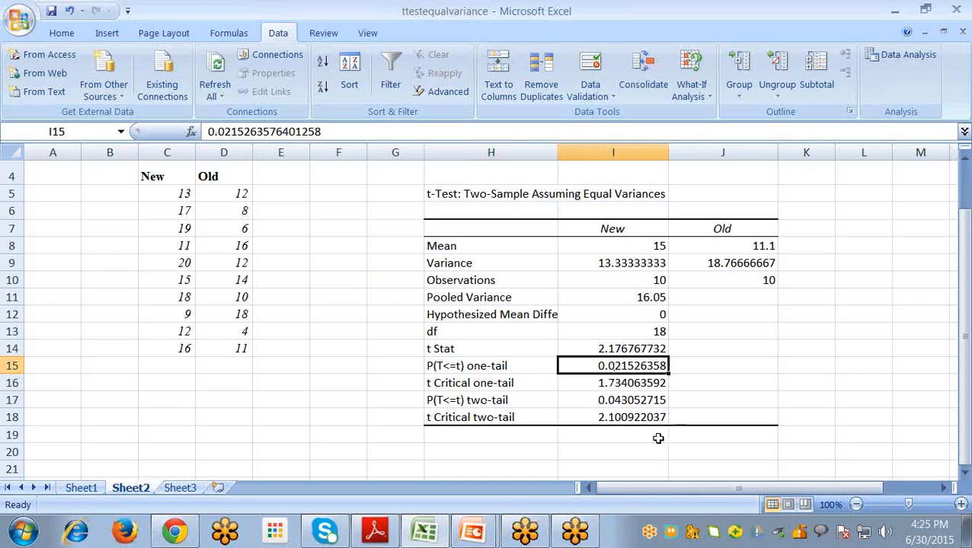
pyautogui.click(454, 368)
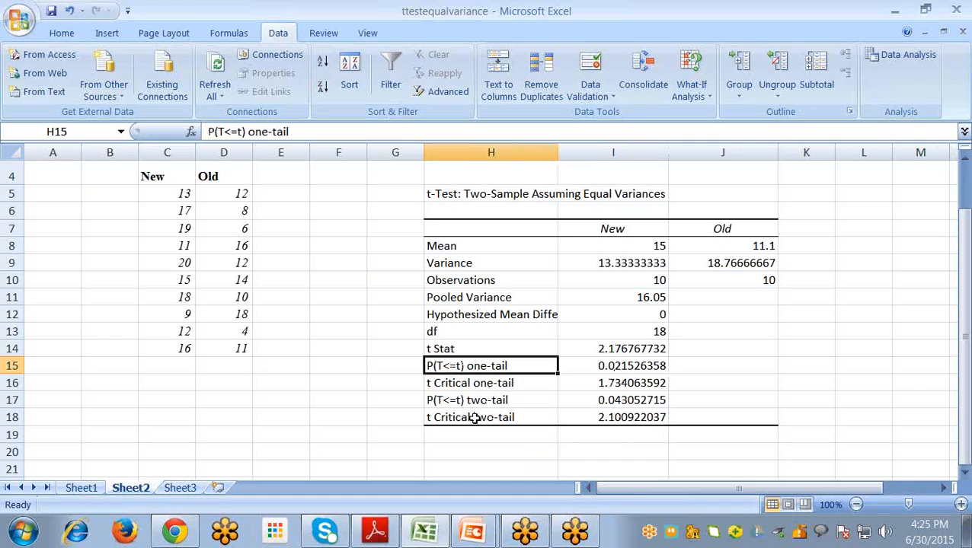
pyautogui.click(474, 418)
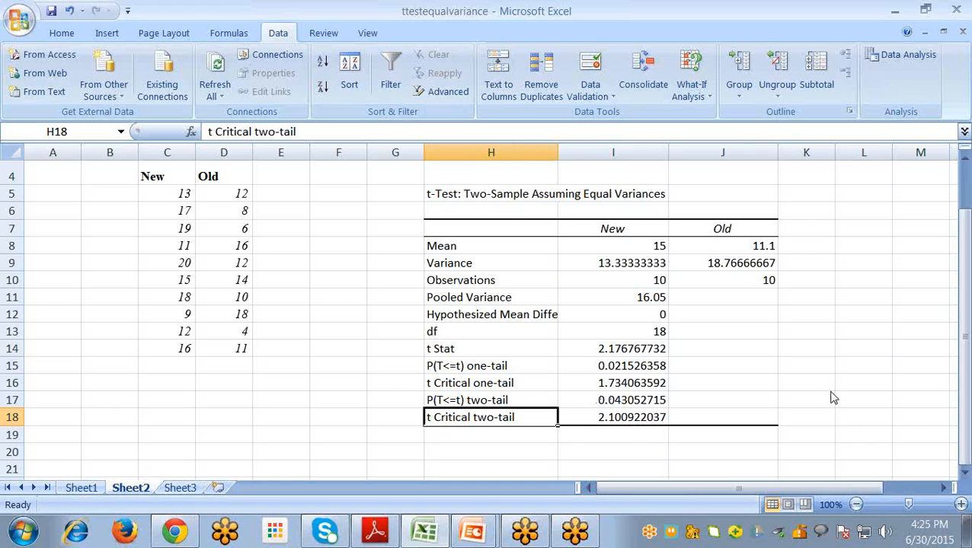
pyautogui.click(489, 418)
pyautogui.click(603, 400)
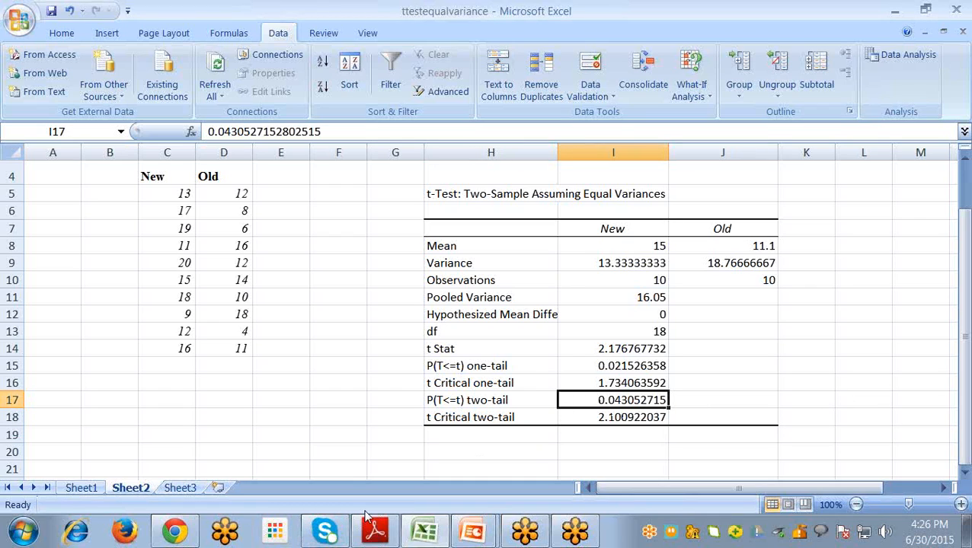
# Step: Switch to the PowerPoint slide show with the two-sample equal-variances t test formulas
pyautogui.hotkey('alt', 'Tab')
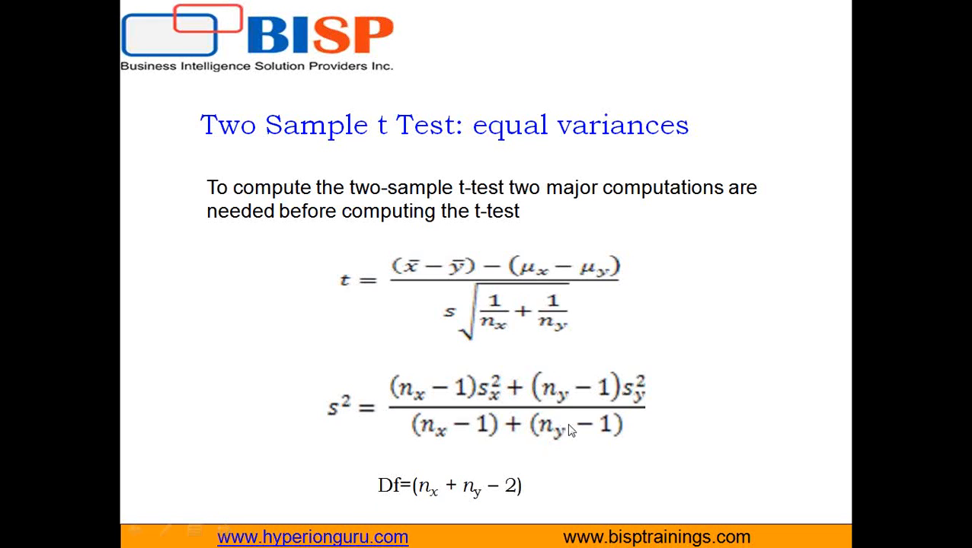